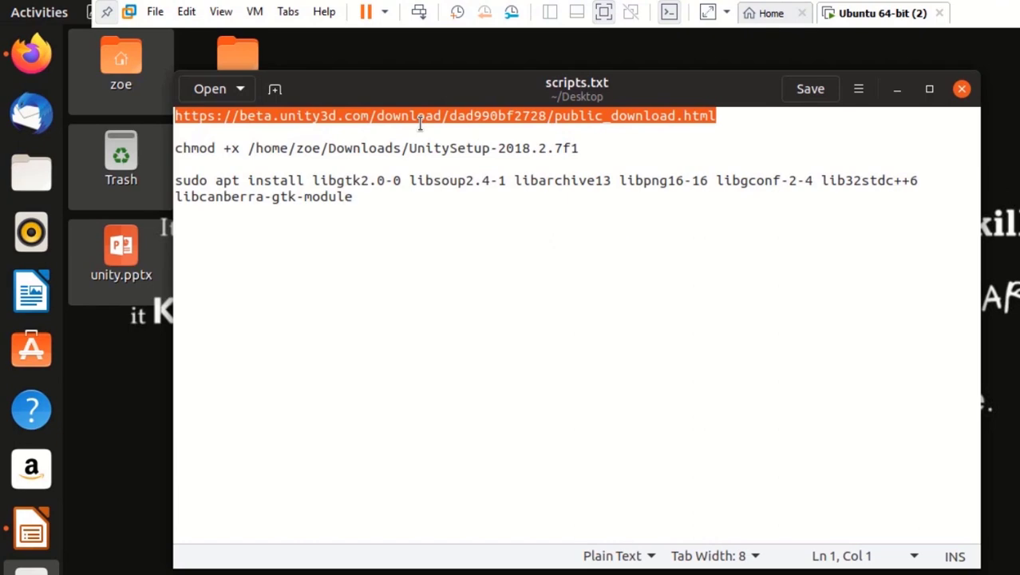
Download the Linux Download Assistant UnitySetup-2018.2.7f1 (268 KB) from the Unity 2018.2.7f1 downloads page
click(32, 54)
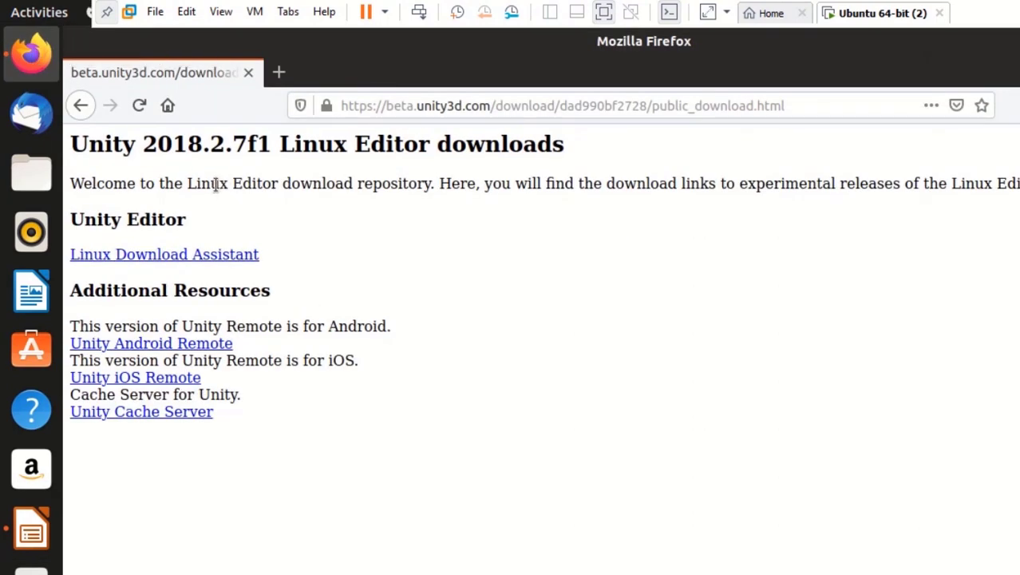
click(218, 256)
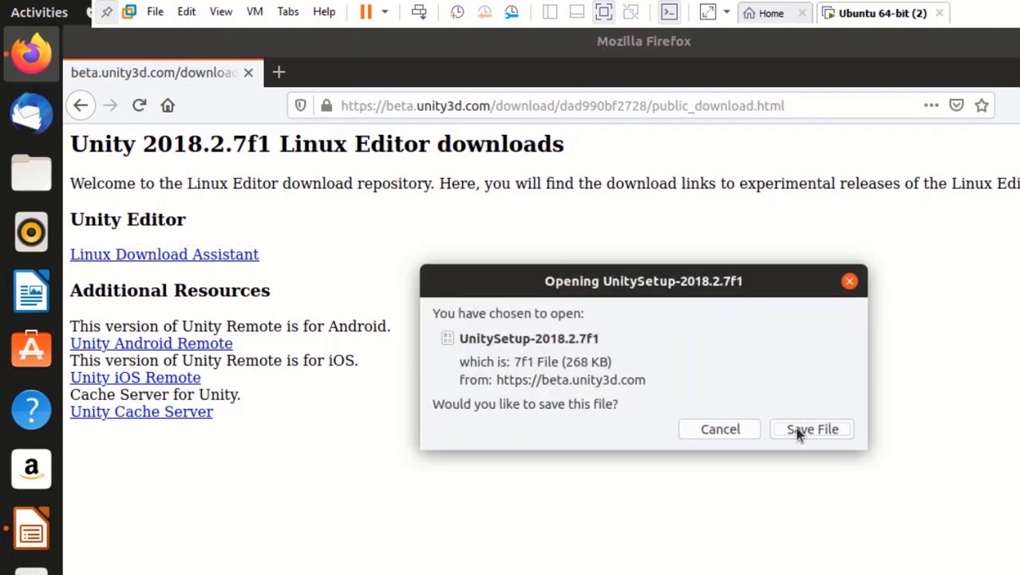
click(806, 430)
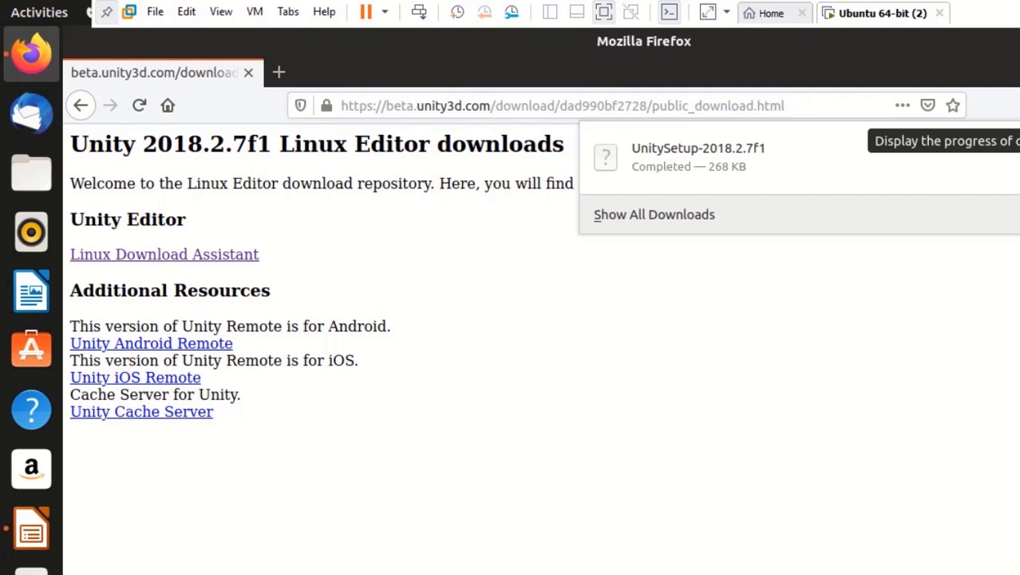
key(Escape)
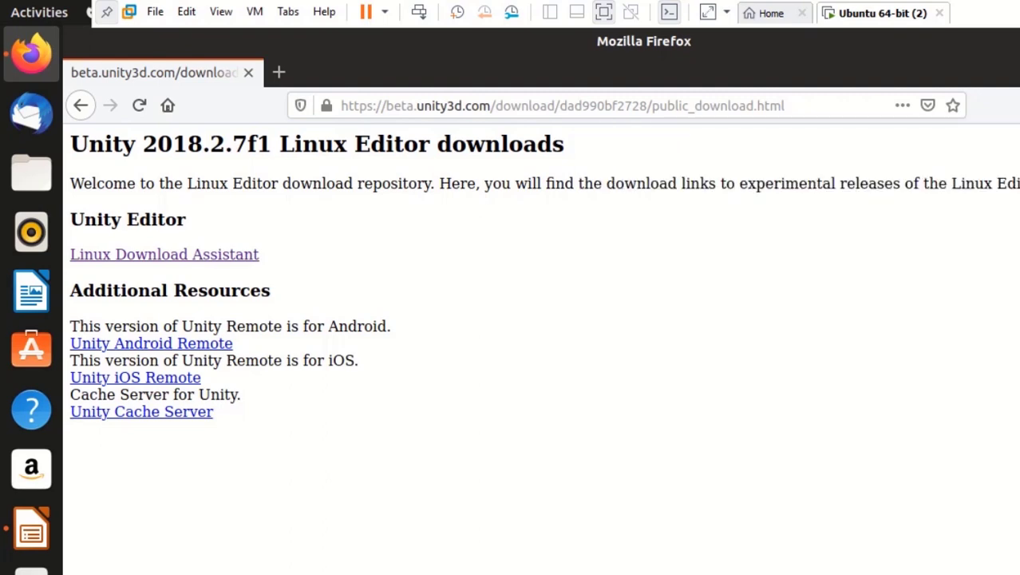
key(super+h)
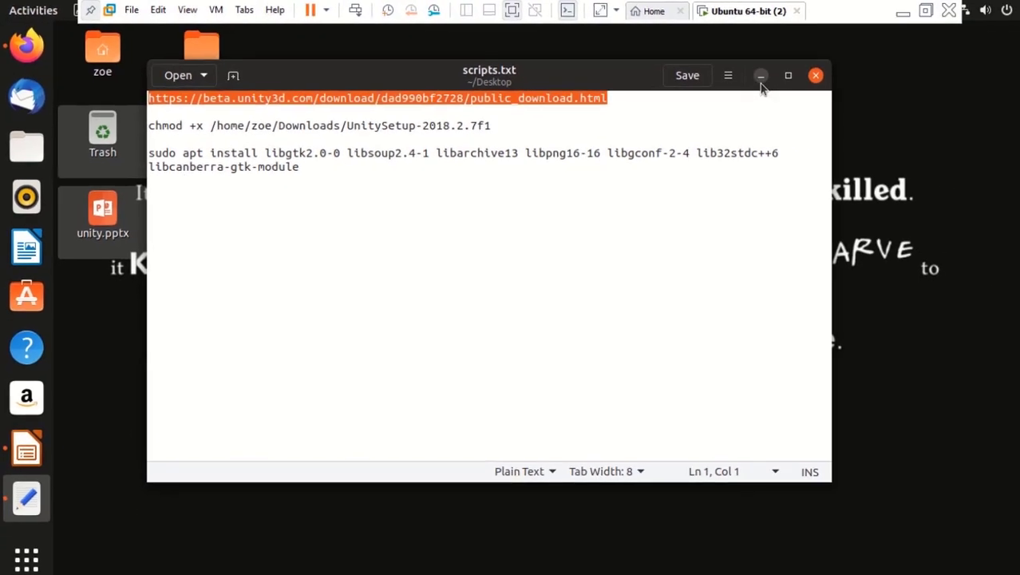
Move the scripts.txt window aside and select the chmod +x UnitySetup-2018.2.7f1 line's Downloads path
click(761, 76)
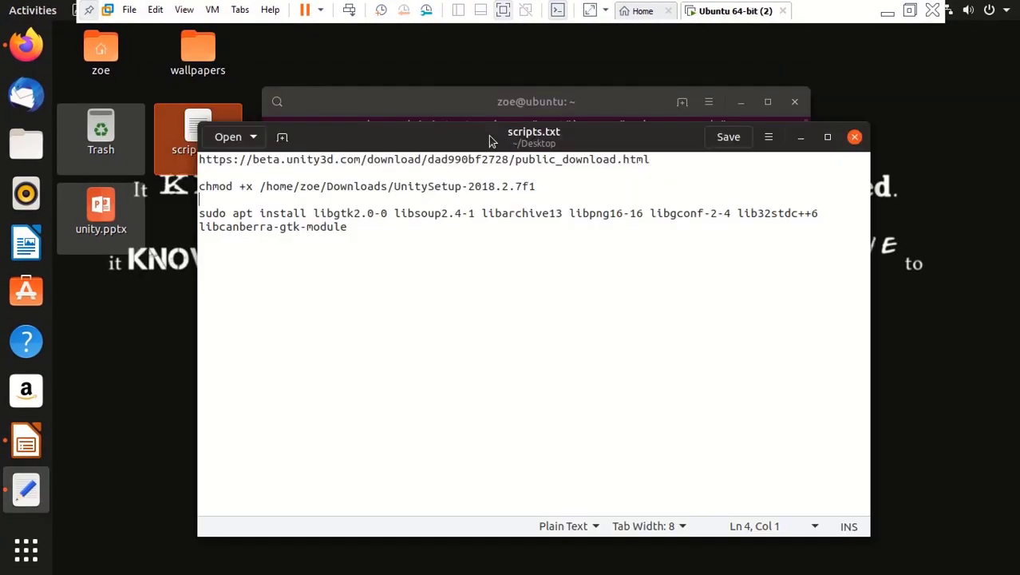
drag(491, 141, 489, 87)
drag(203, 140, 395, 140)
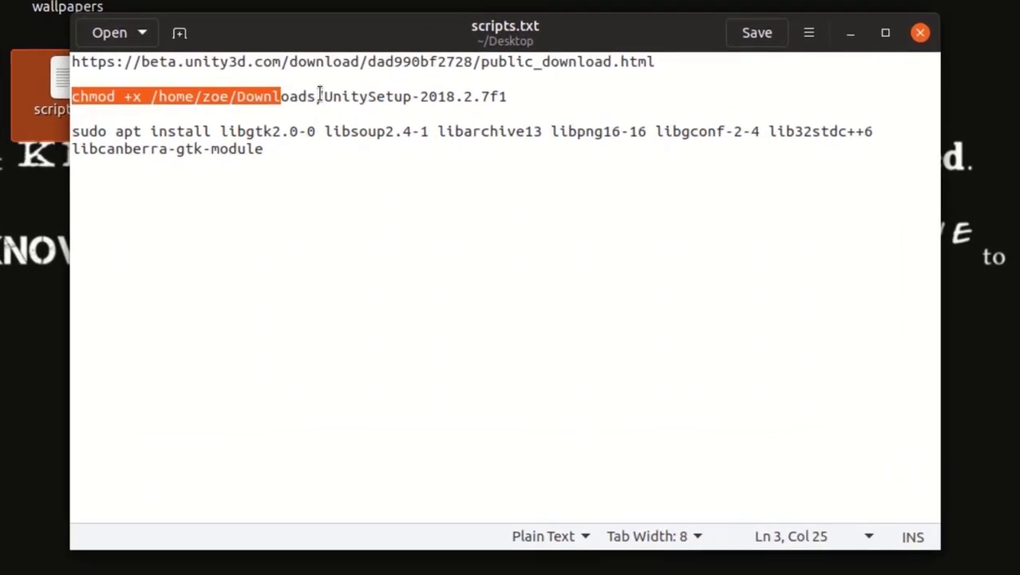
drag(320, 96, 521, 107)
key(super+c)
click(353, 120)
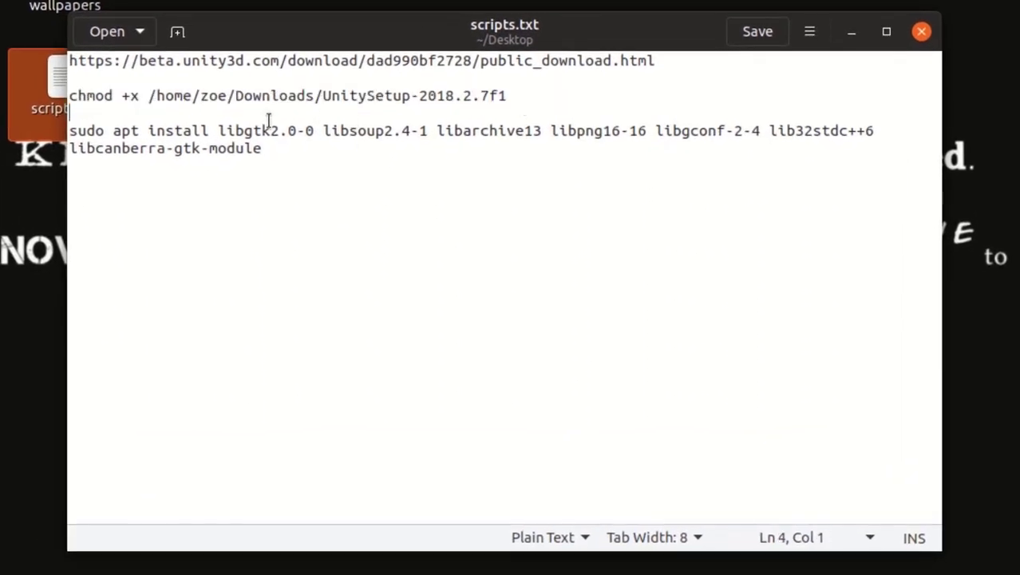
click(331, 99)
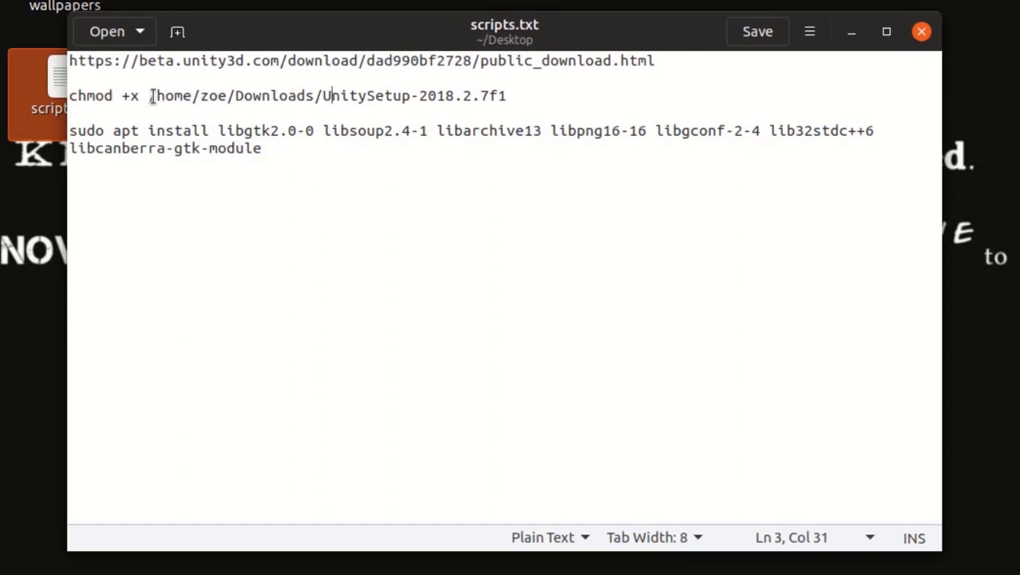
drag(151, 99, 332, 99)
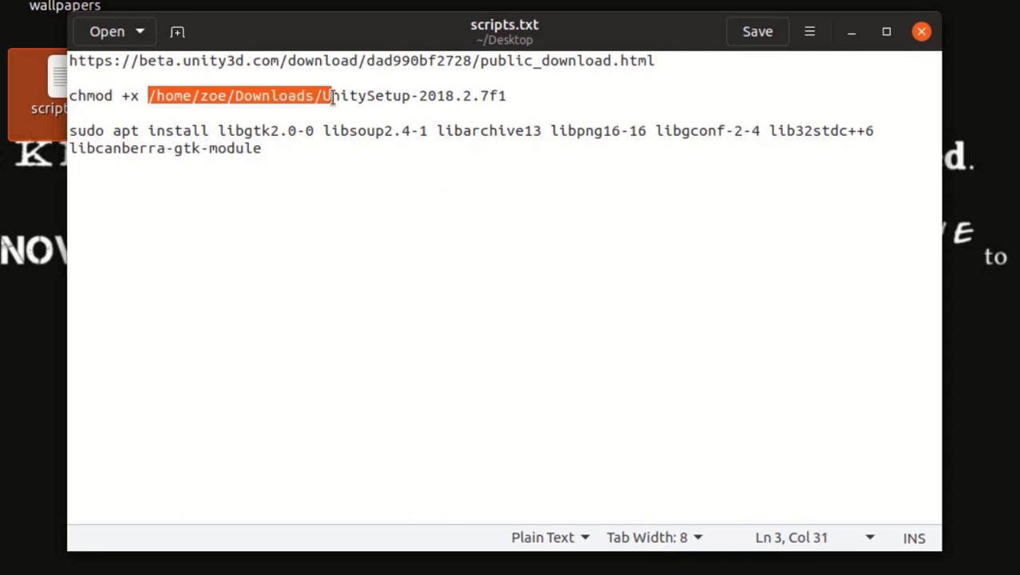
click(331, 99)
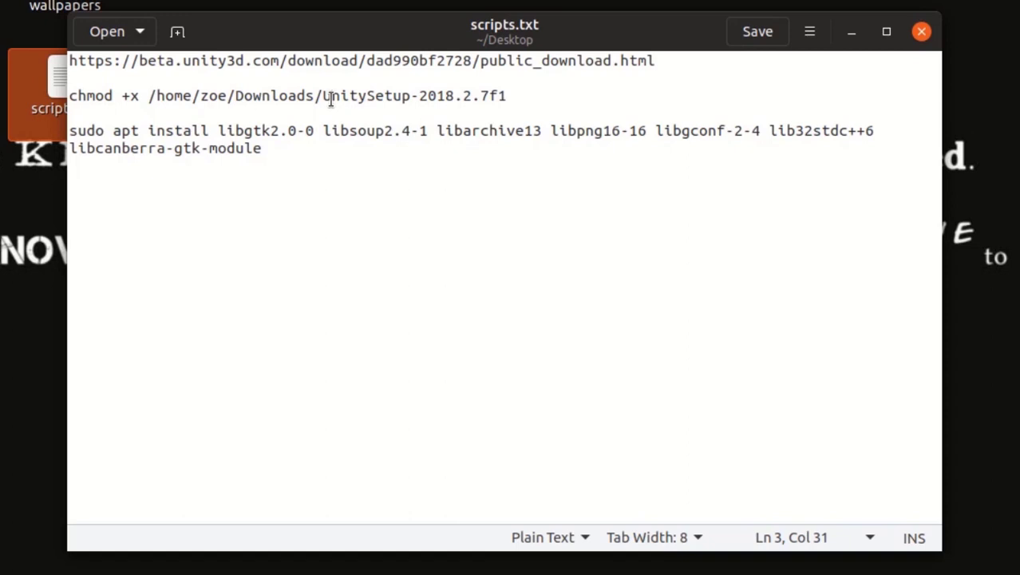
Make UnitySetup-2018.2.7f1 executable by running the chmod command in a new terminal
click(224, 97)
key(ctrl+alt+t)
right_click(274, 132)
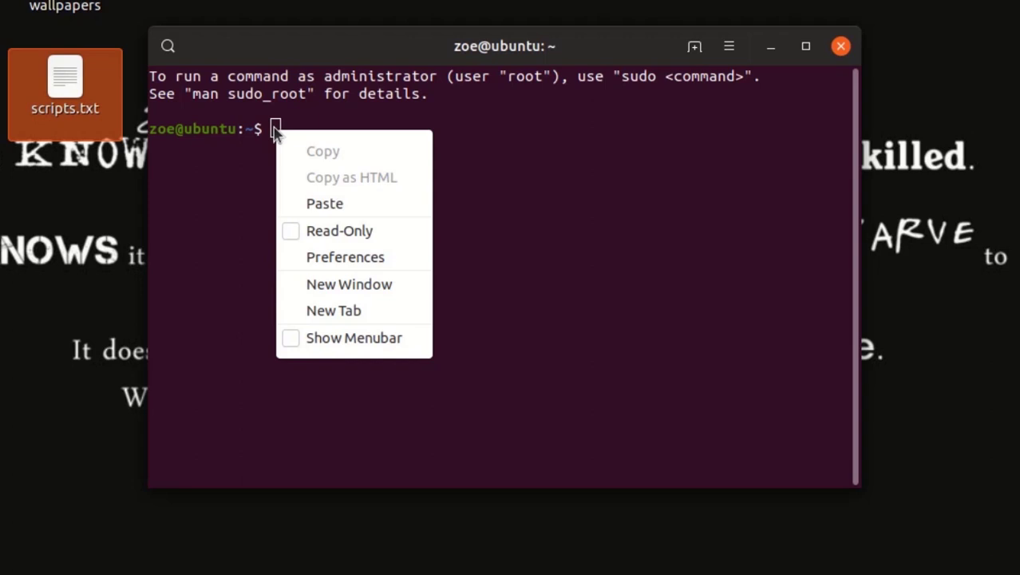
click(327, 205)
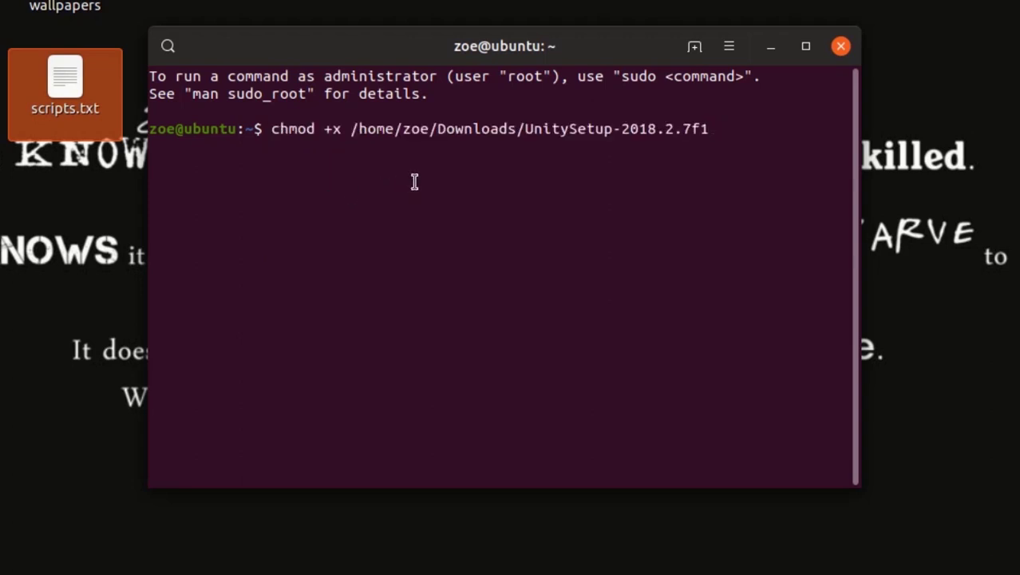
key(Return)
Copy the sudo apt install dependency line from scripts.txt
key(alt+Tab)
click(260, 150)
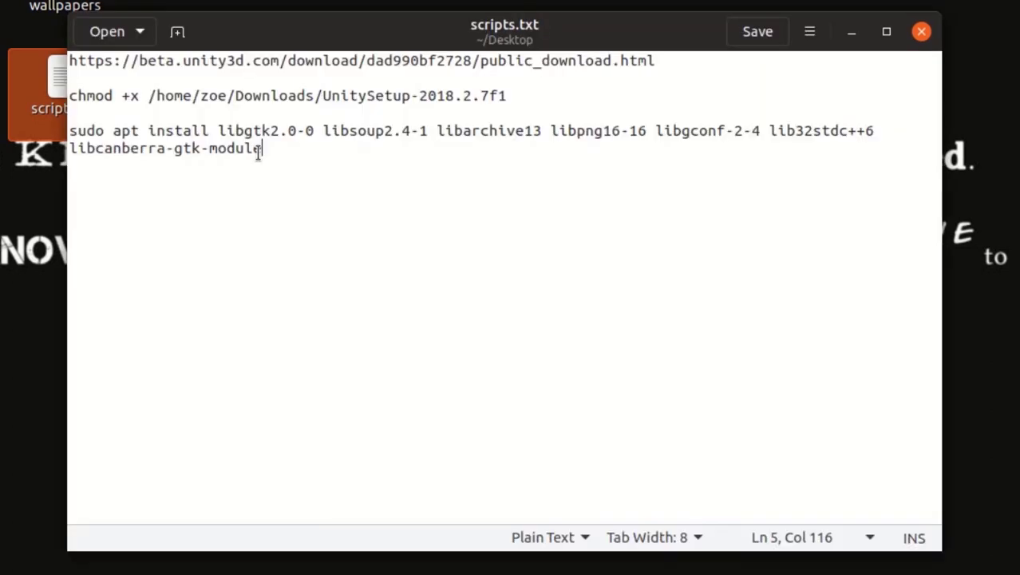
drag(262, 149, 64, 133)
right_click(98, 138)
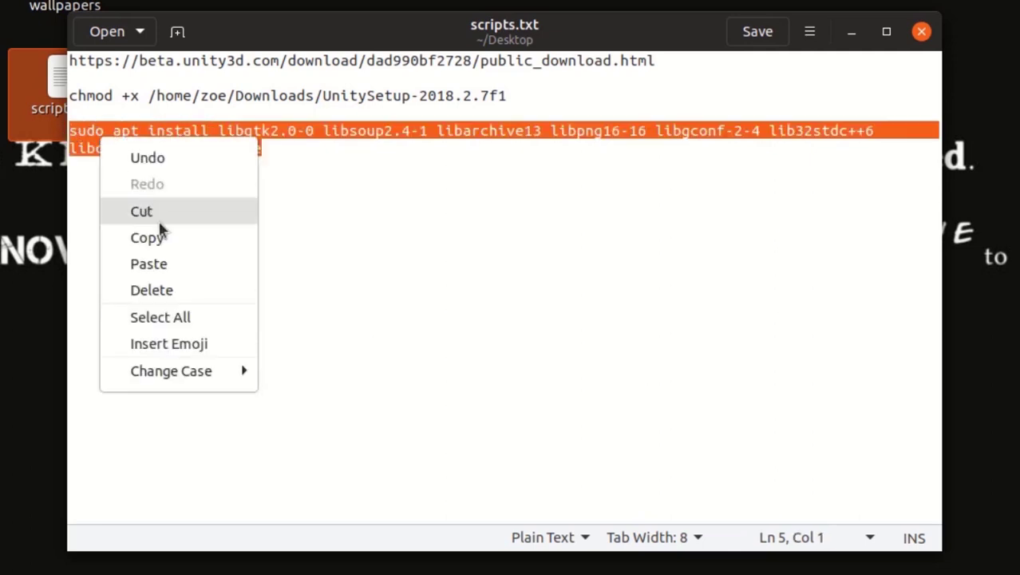
click(170, 238)
Install the GTK and libcanberra dependencies with sudo apt, then launch ~/Downloads/UnitySetup-2018.2.7f1
click(851, 32)
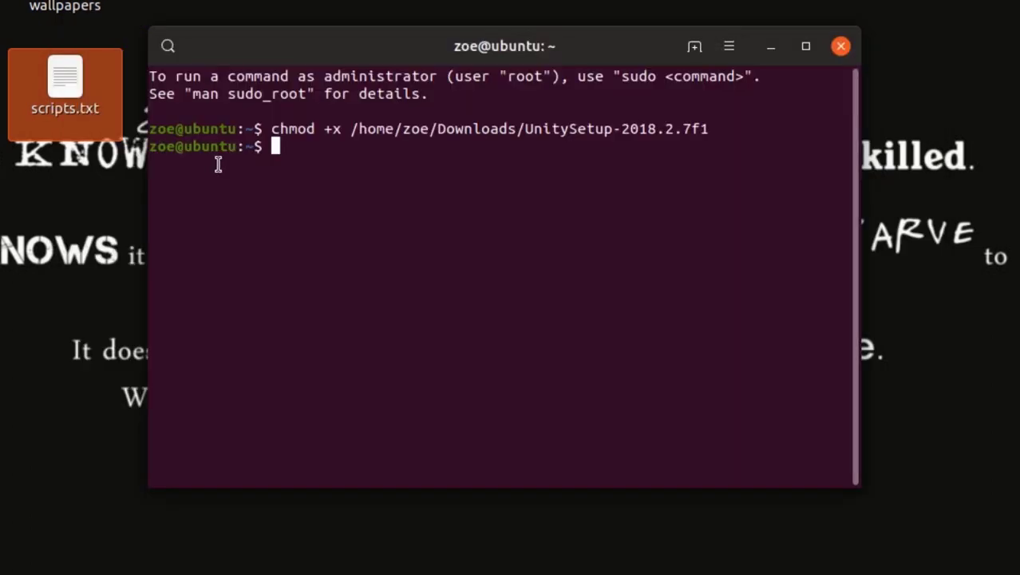
right_click(273, 146)
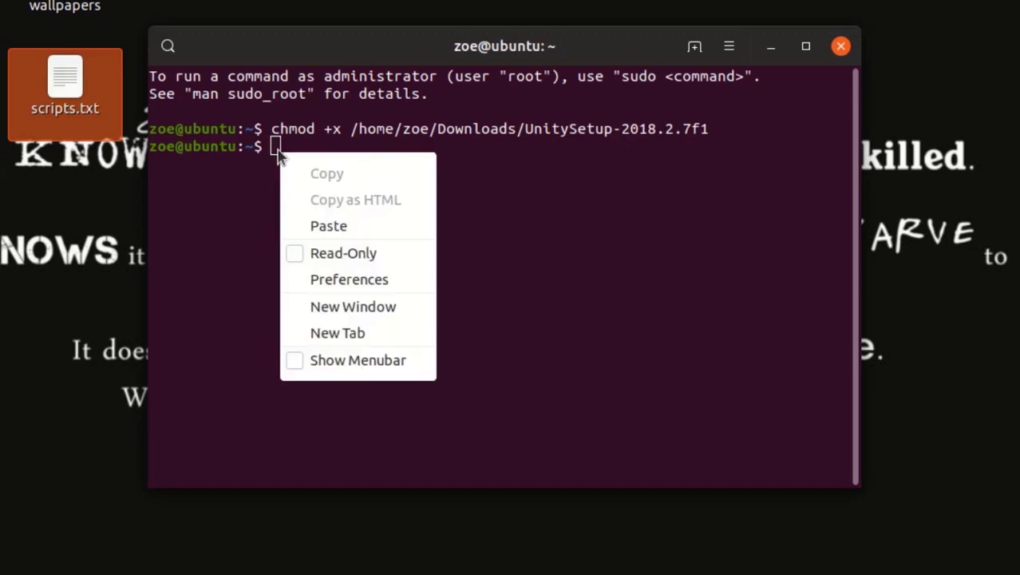
click(343, 225)
key(Return)
key(Return)
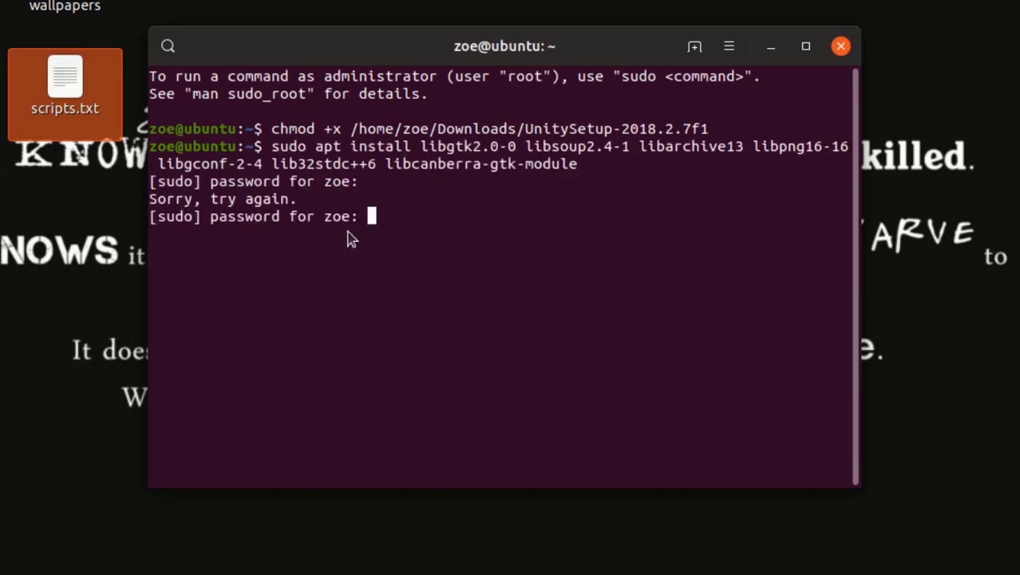
key(Return)
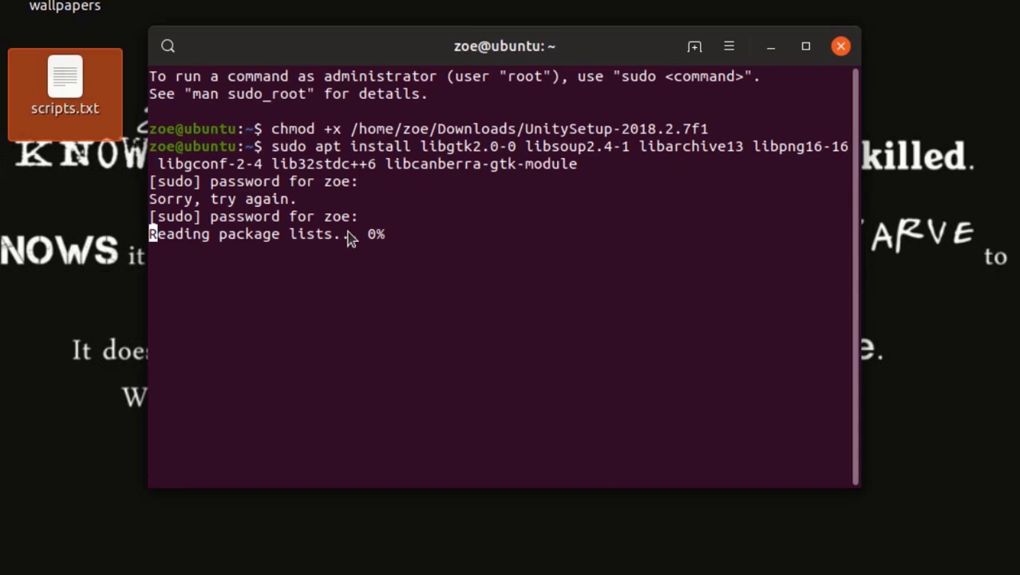
text(y)
key(Return)
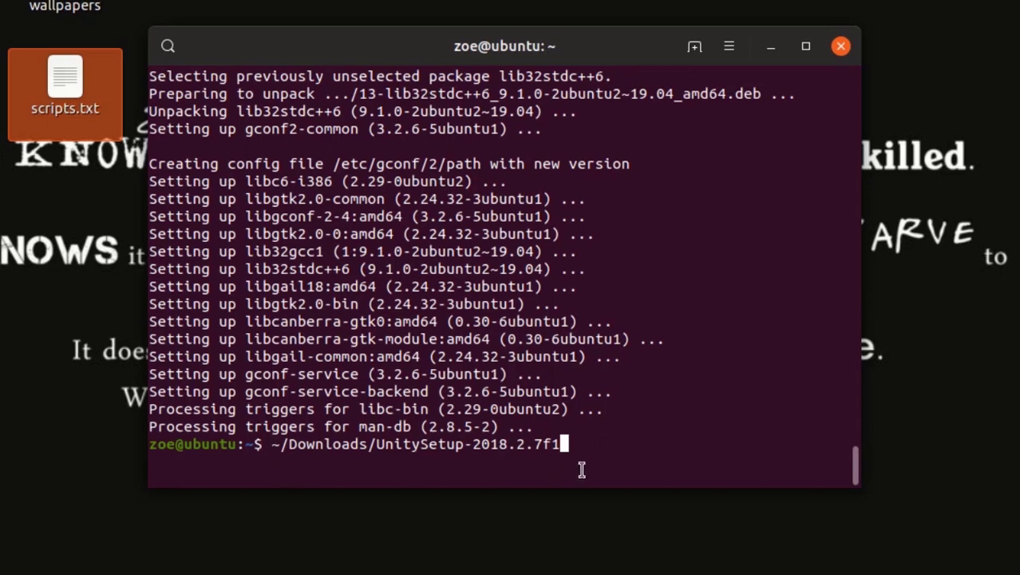
key(Return)
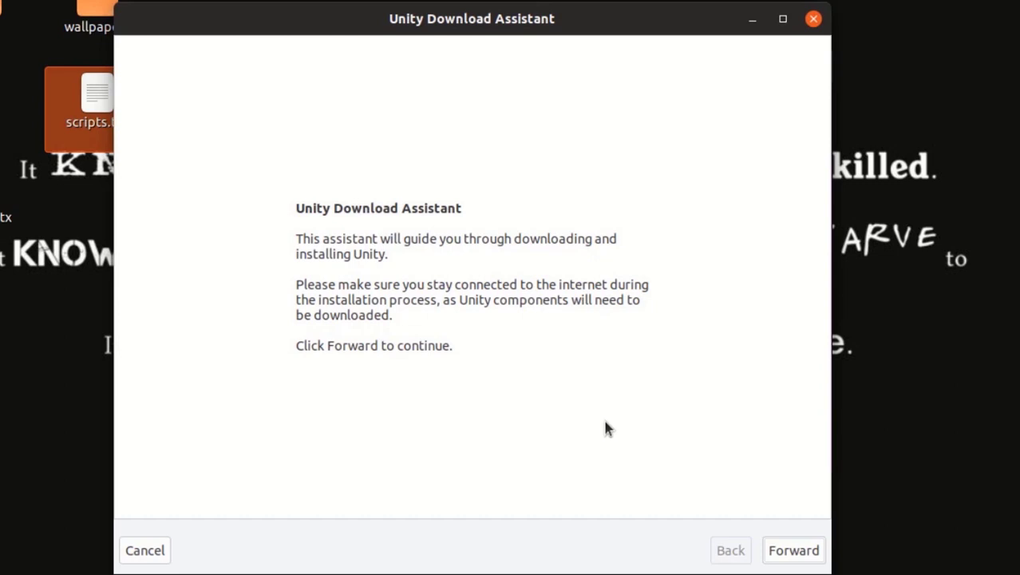
Accept the licence, keep the default components, and install into Unity-2018.2.7f1 with downloads kept in Downloads
click(800, 561)
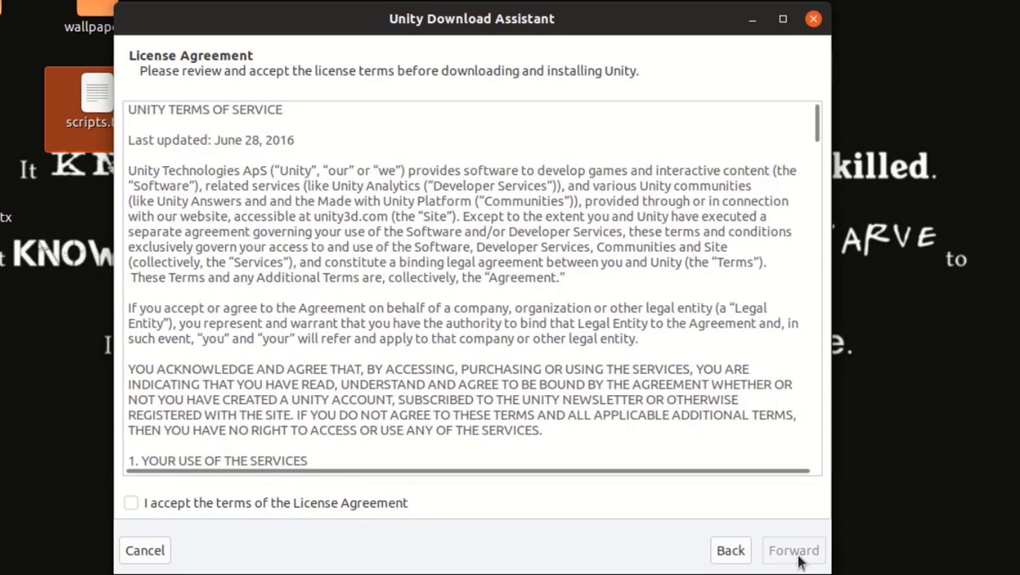
click(275, 511)
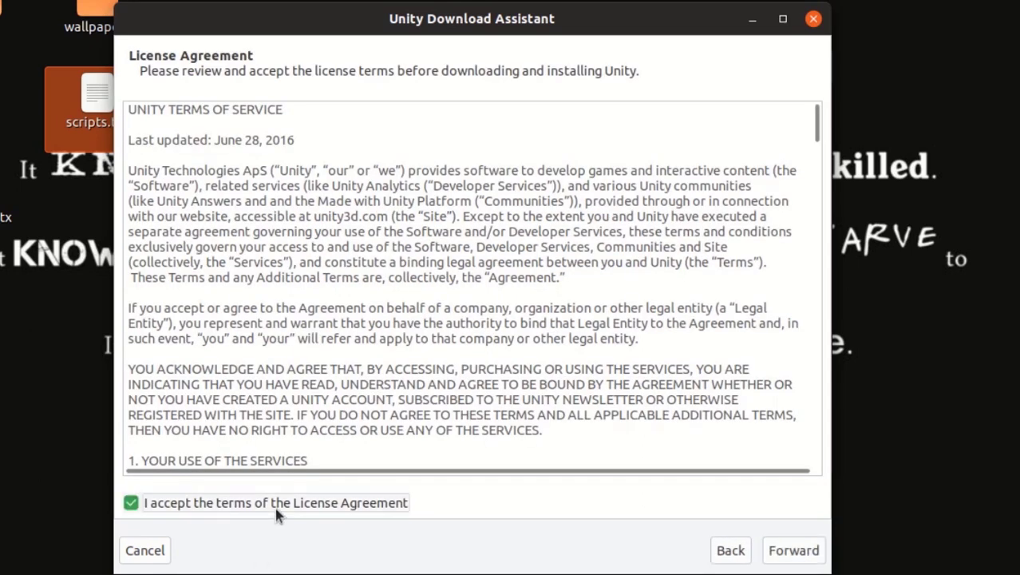
click(790, 554)
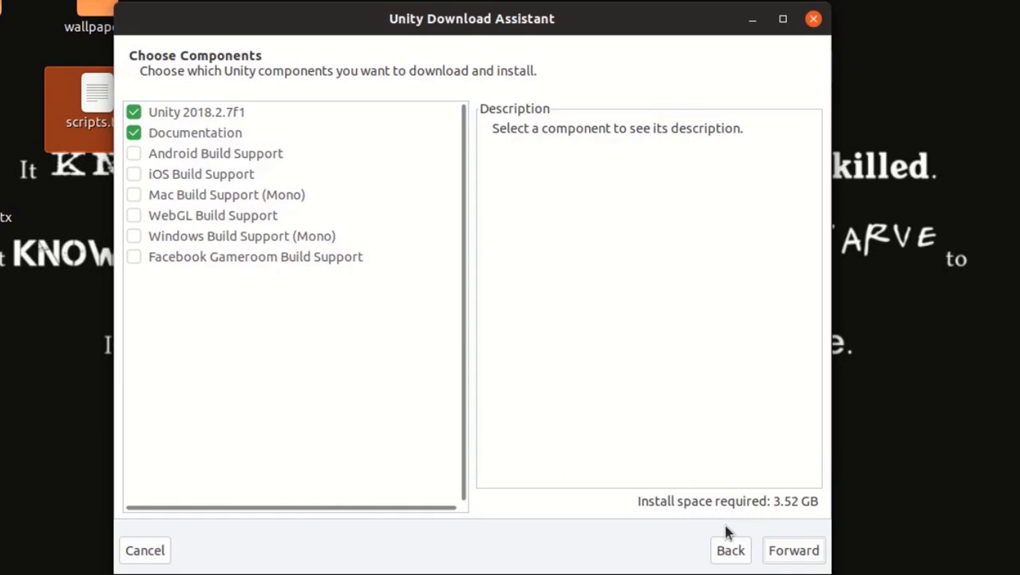
click(787, 559)
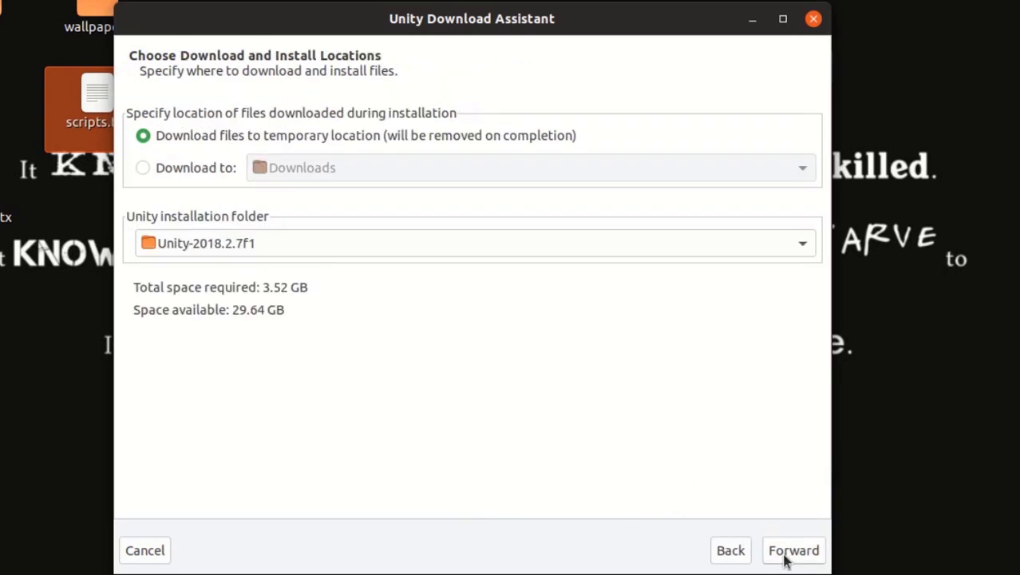
click(162, 177)
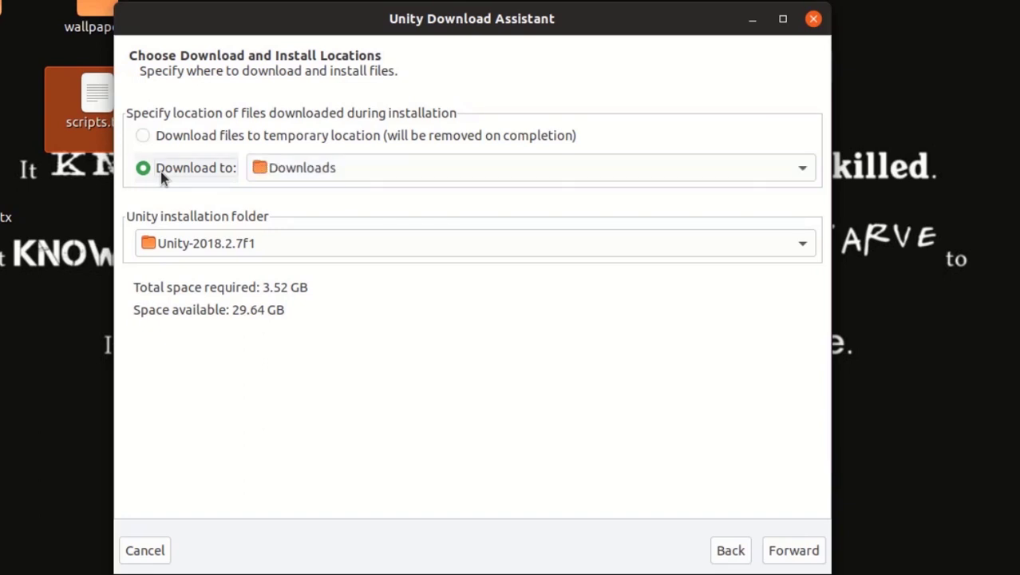
click(798, 558)
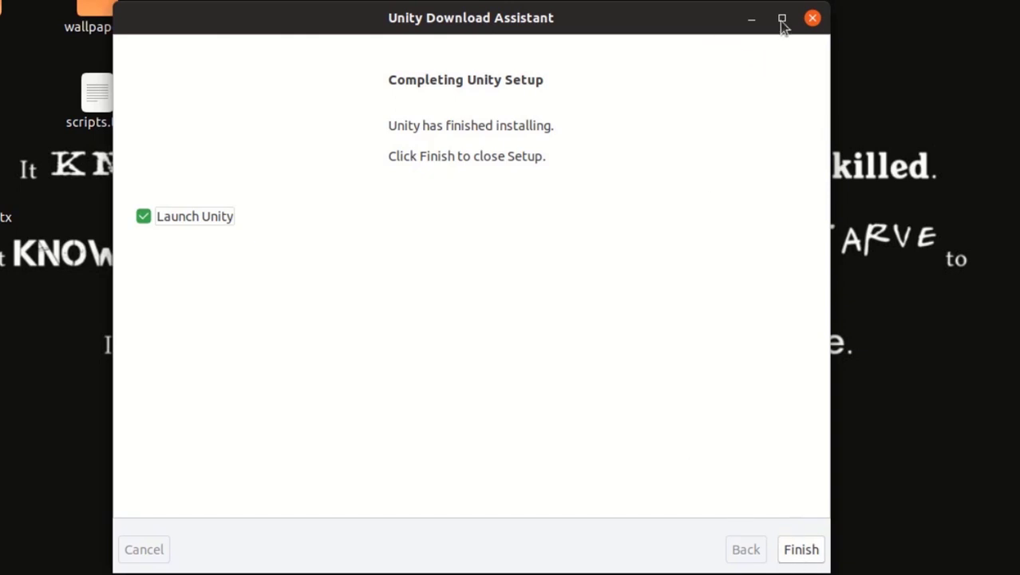
Close the installer and move Unity-2018.2.7f1 from the home folder to /opt/Unity3D with sudo mv
click(813, 18)
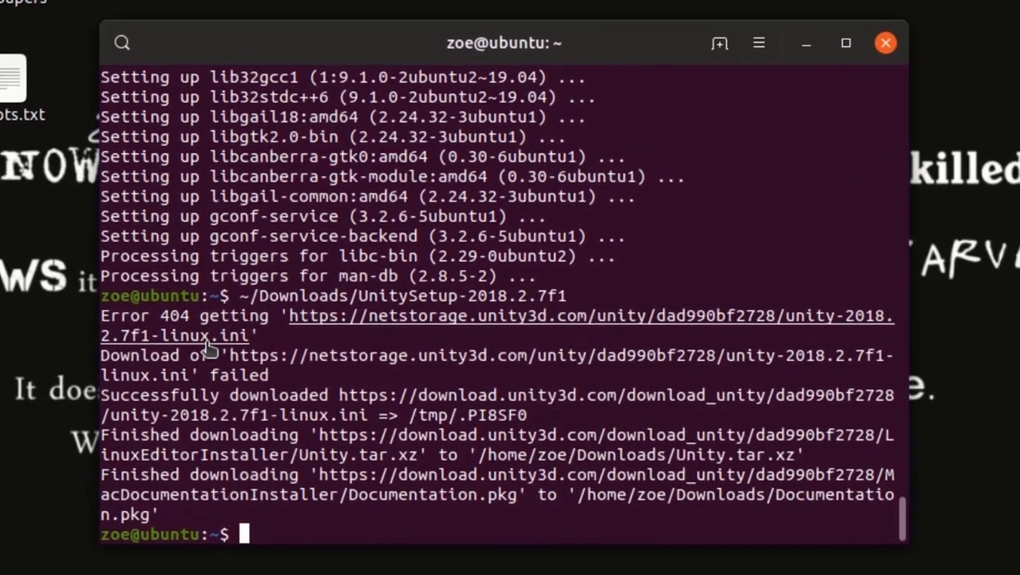
text(cd)
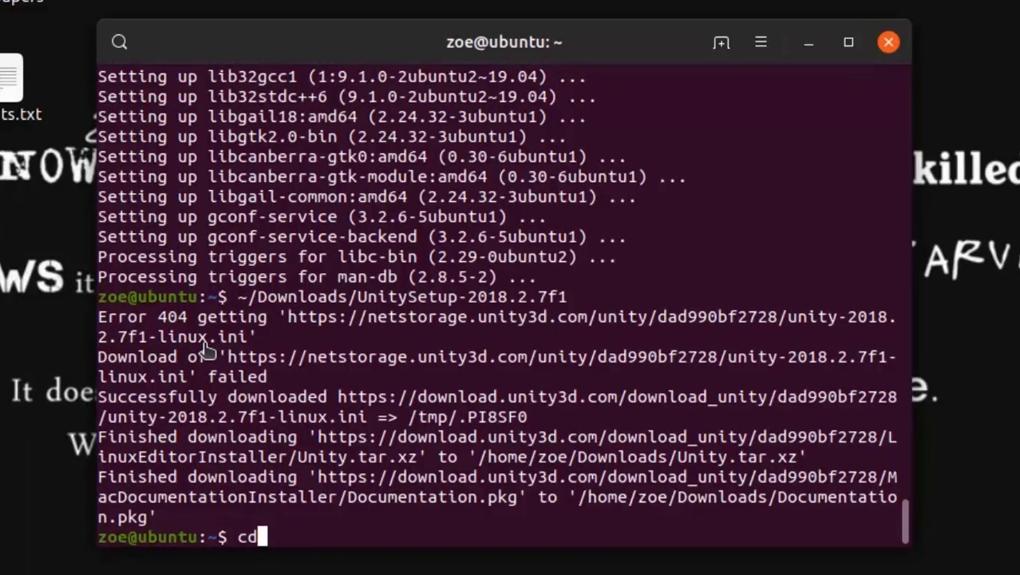
key(Return)
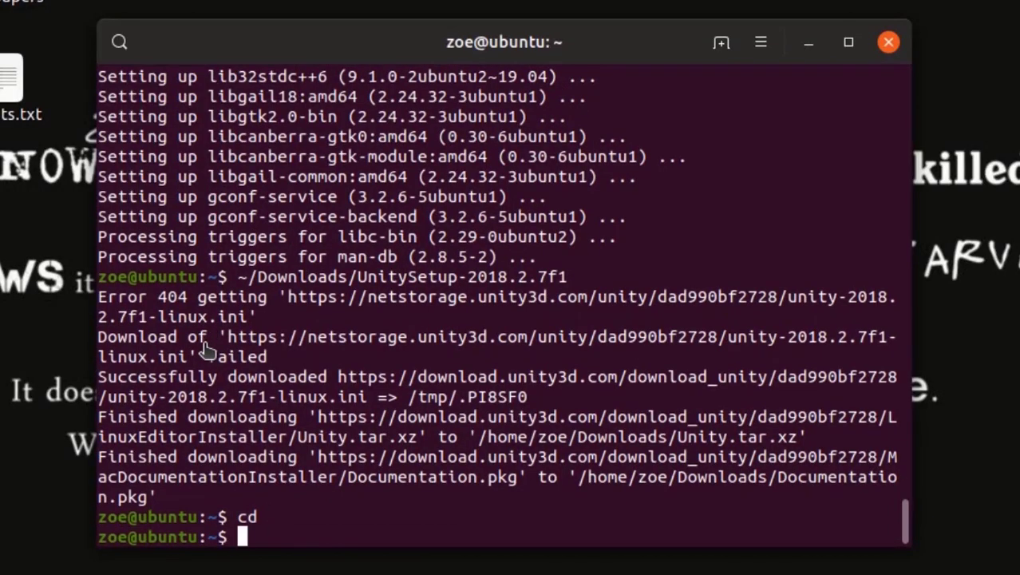
text(sud)
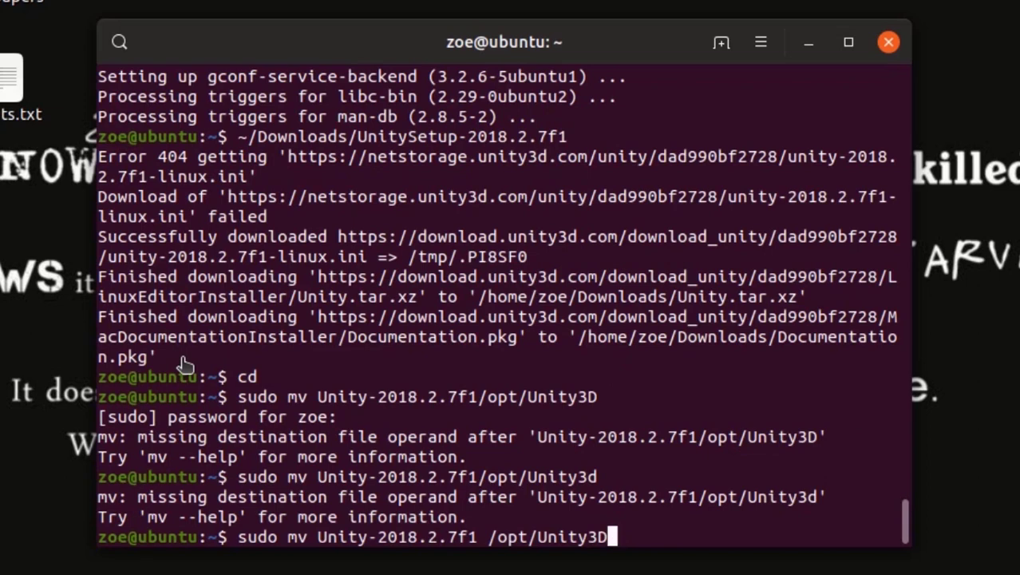
key(Return)
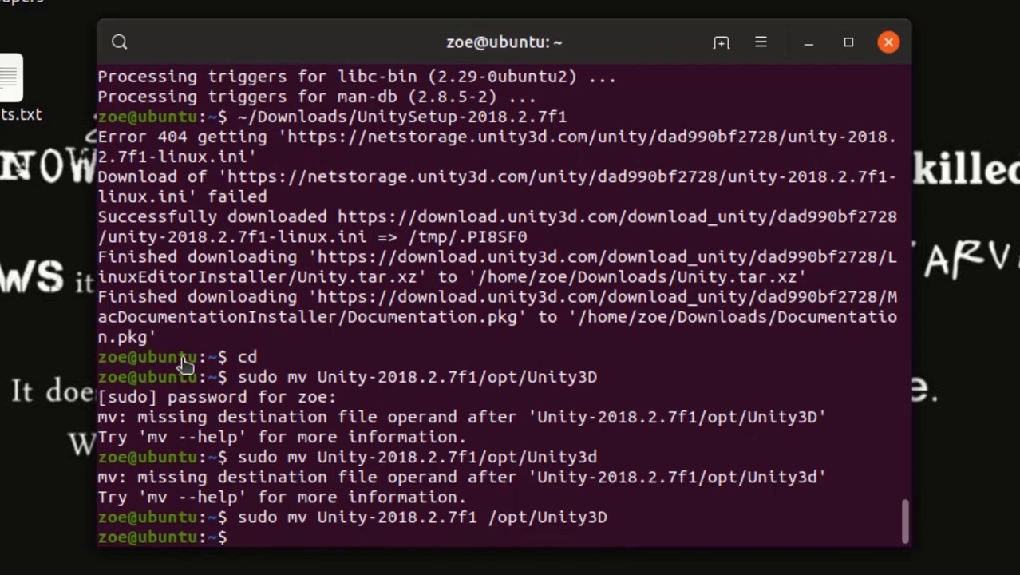
Symlink /opt/Unity3D/Editor/Unity as /usr/bin/unity and clear the terminal
text(sudo ln)
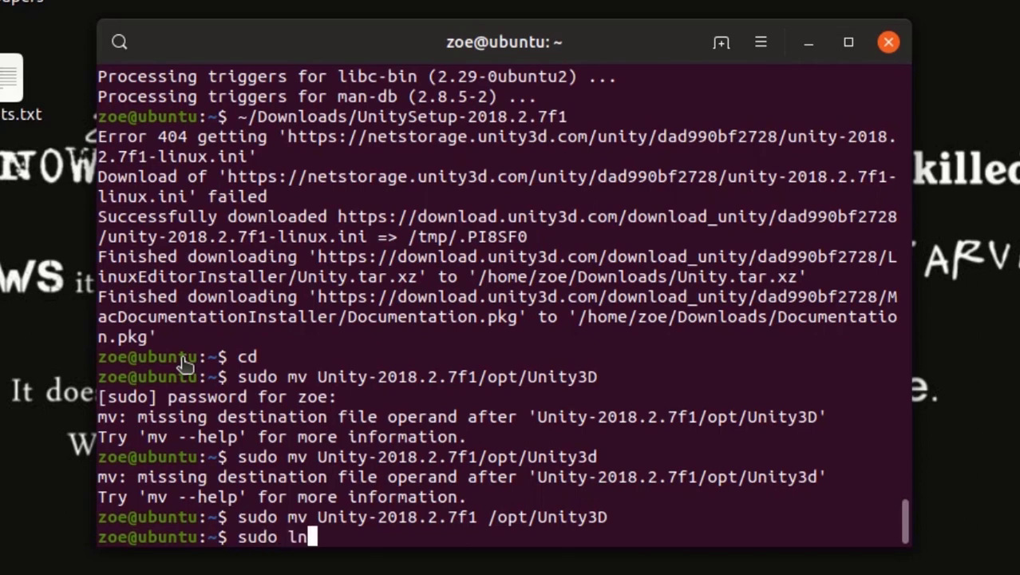
text( -s /opt/U)
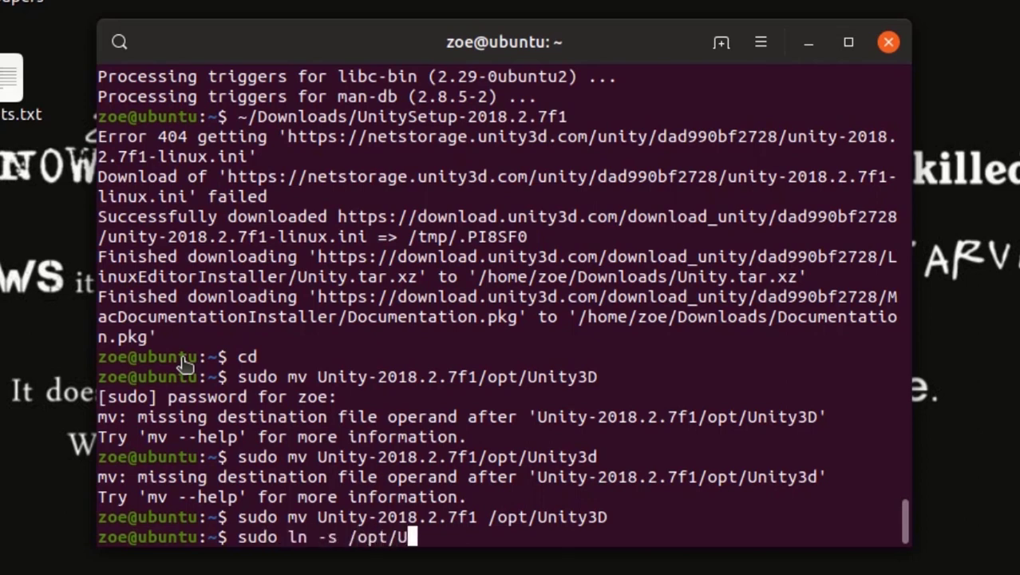
text(nity3D/Editor)
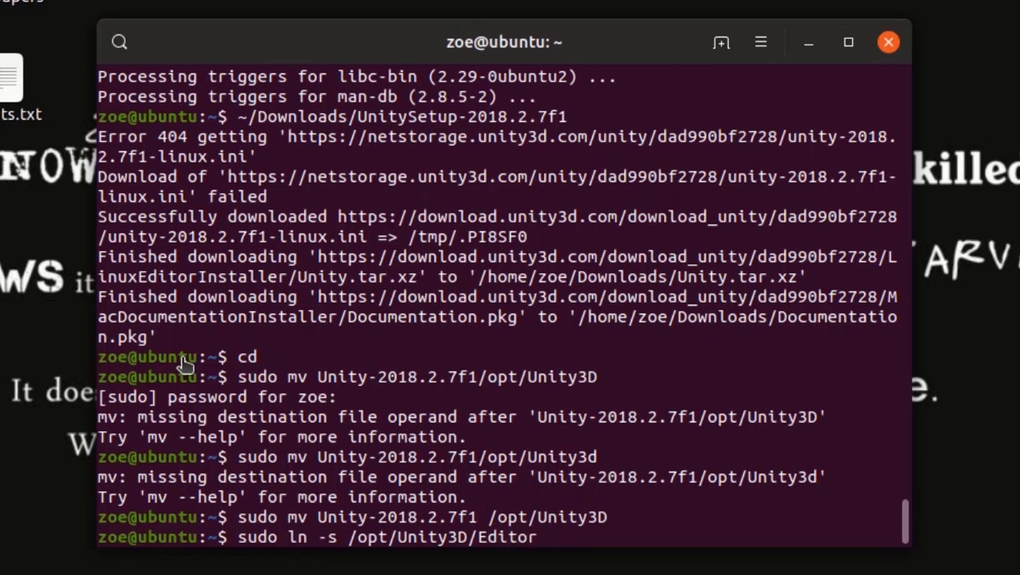
text(/Unity /usr/bin/unity)
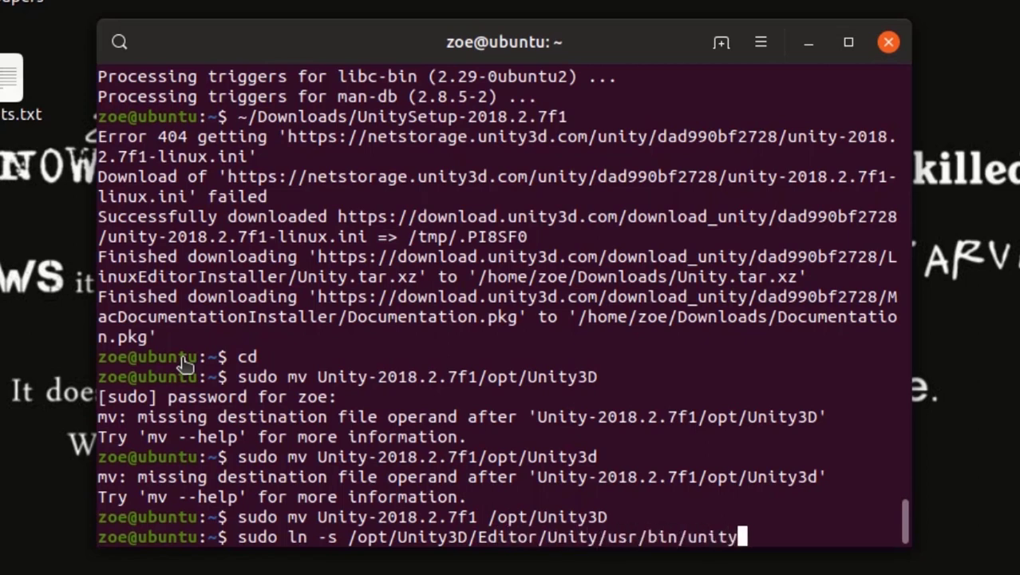
key(Return)
key(ctrl+l)
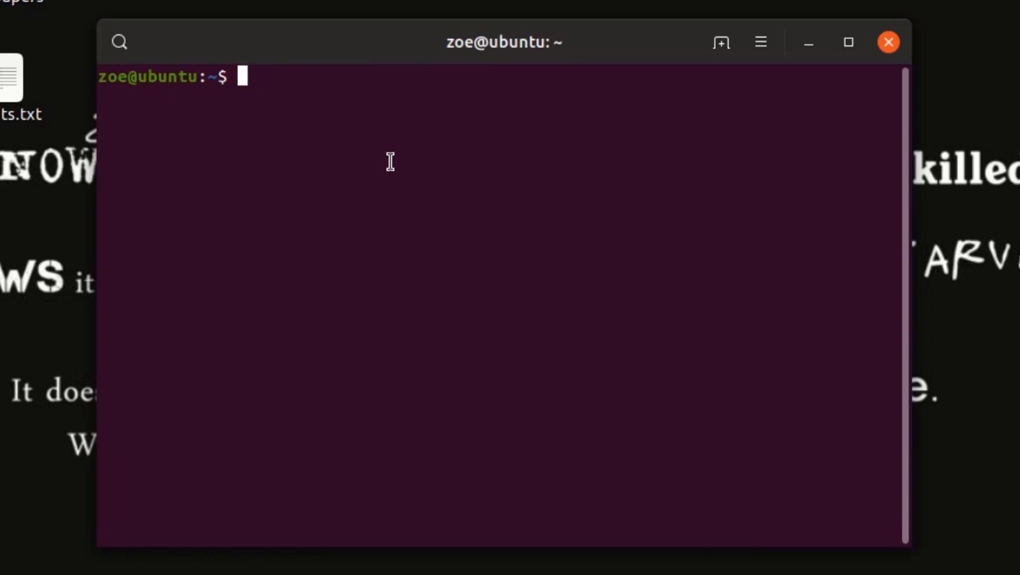
Run unity3d at the terminal prompt to start the Unity editor
text(unity3d)
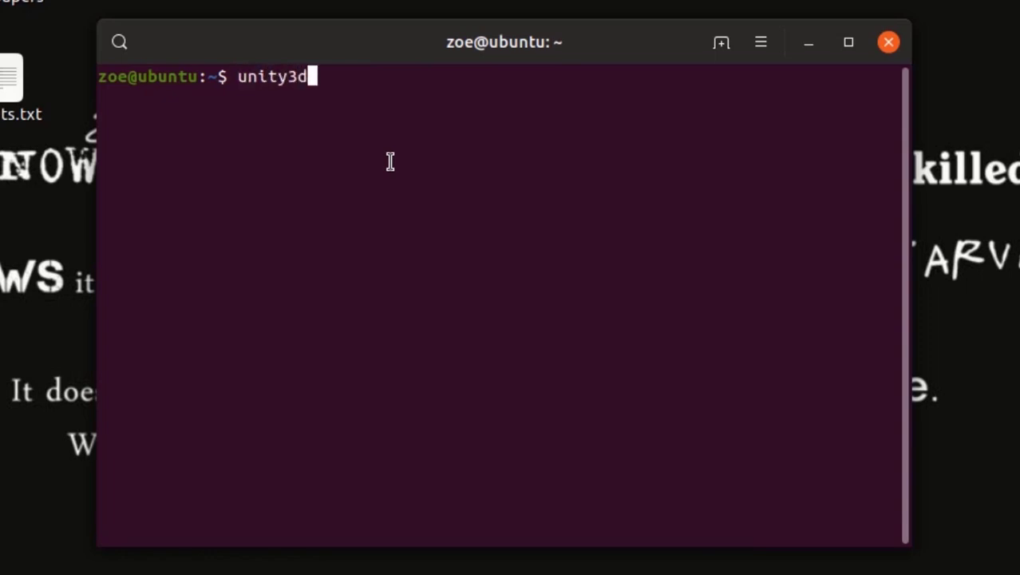
key(Return)
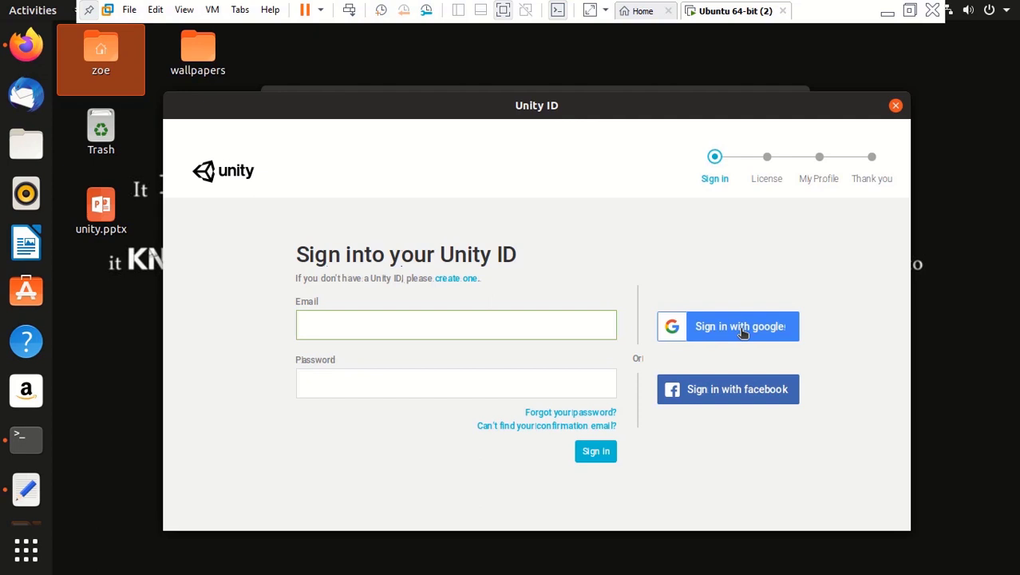
Sign in to Unity ID through Google, entering the account e-mail and password
click(742, 329)
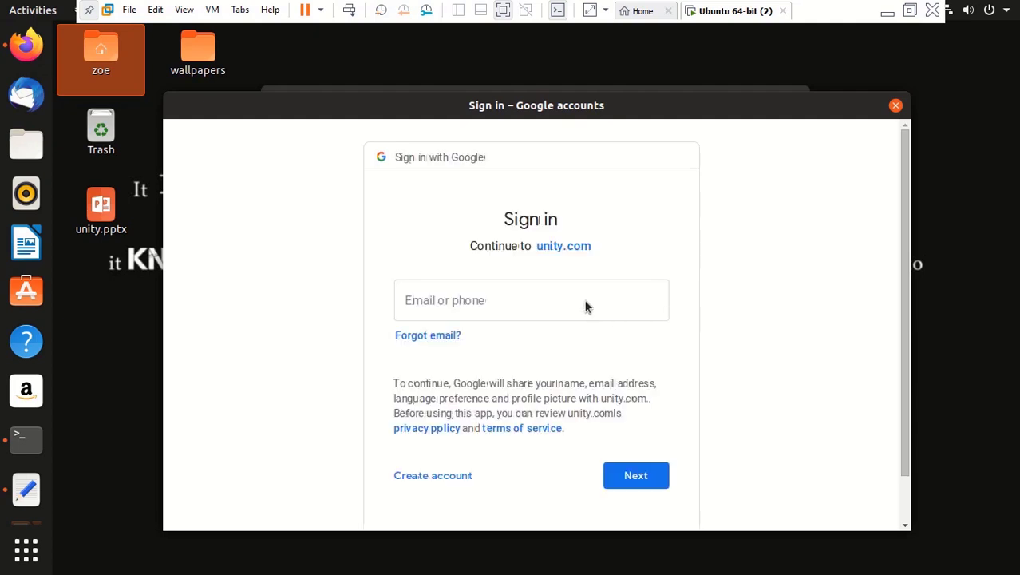
click(507, 300)
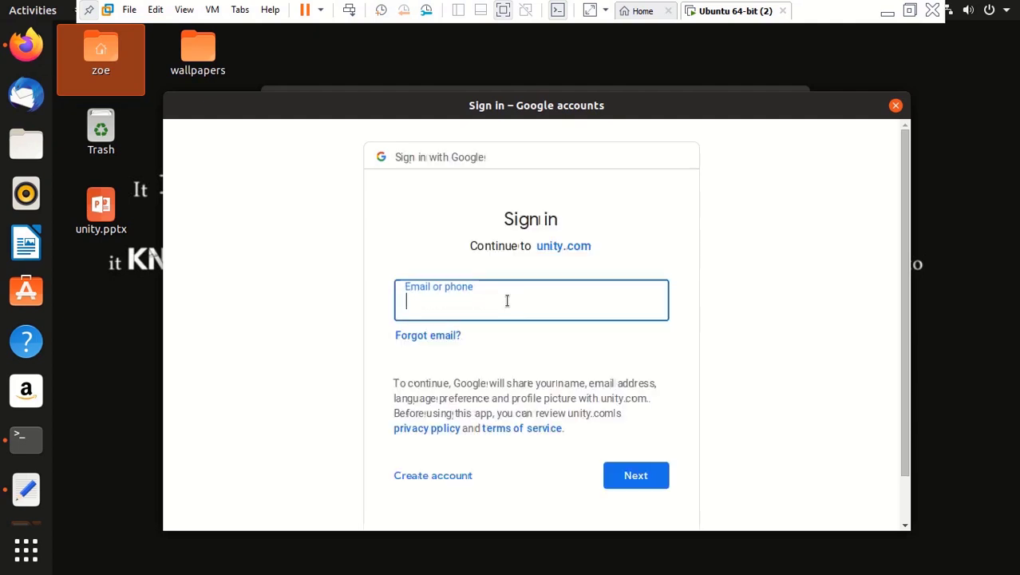
key(Return)
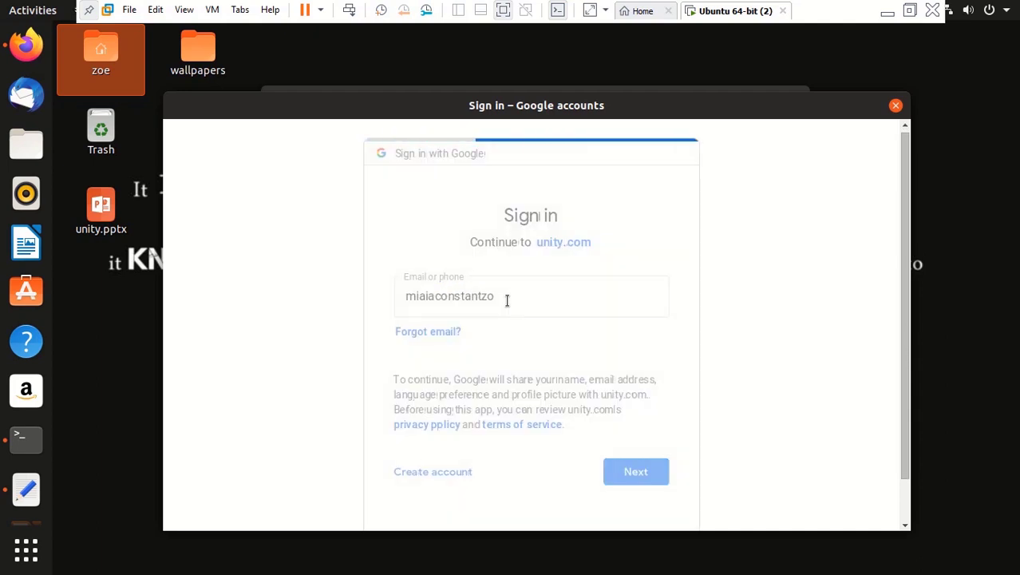
text(•••••)
key(Return)
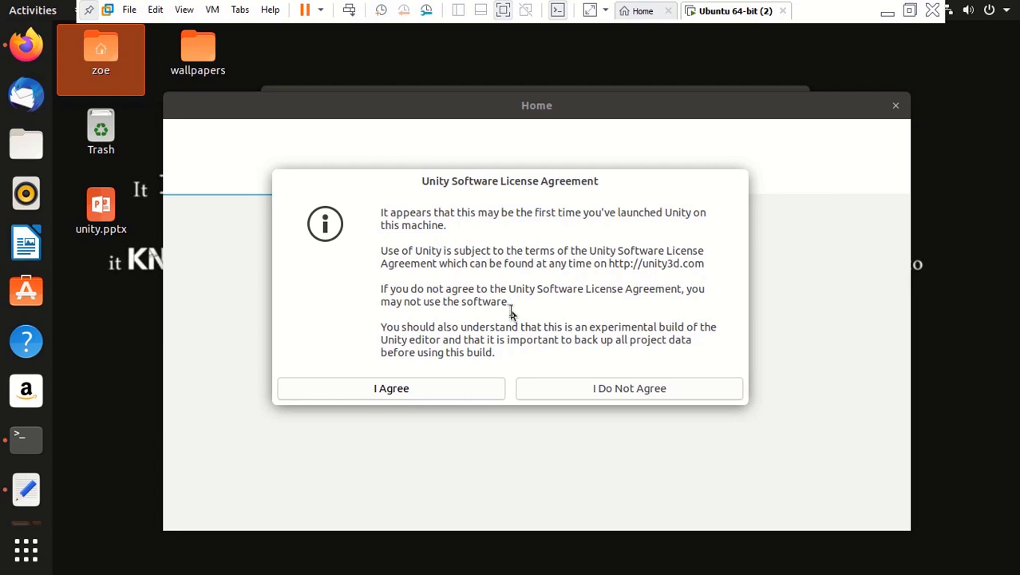
Accept the licence agreement and choose Unity Personal, declaring no professional use of Unity
click(419, 392)
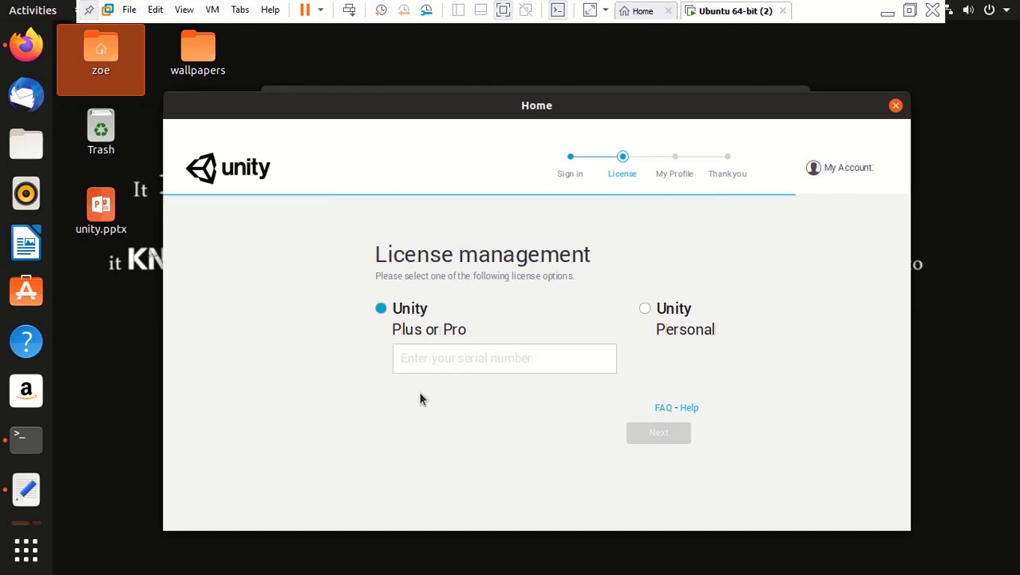
click(647, 313)
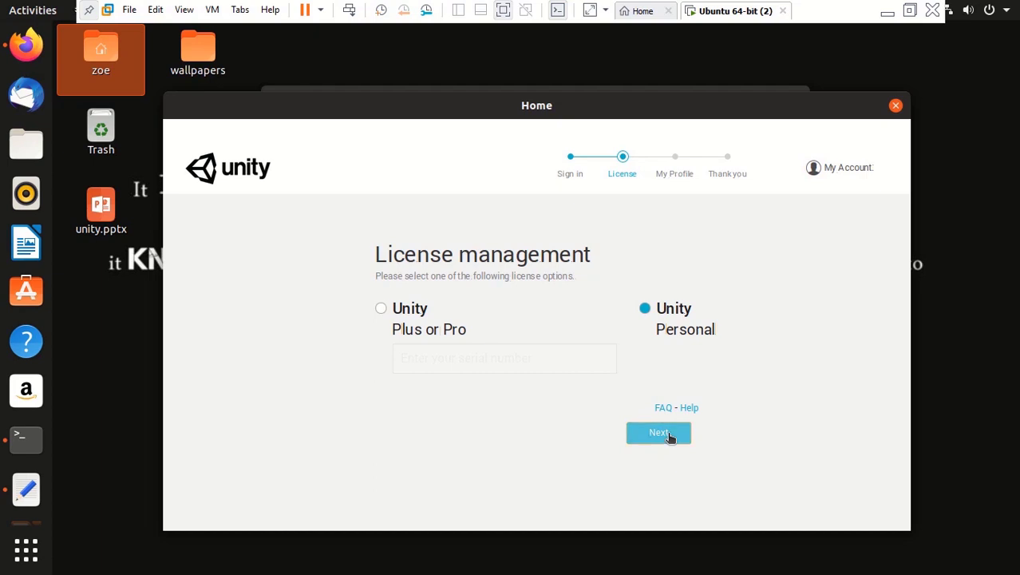
click(670, 437)
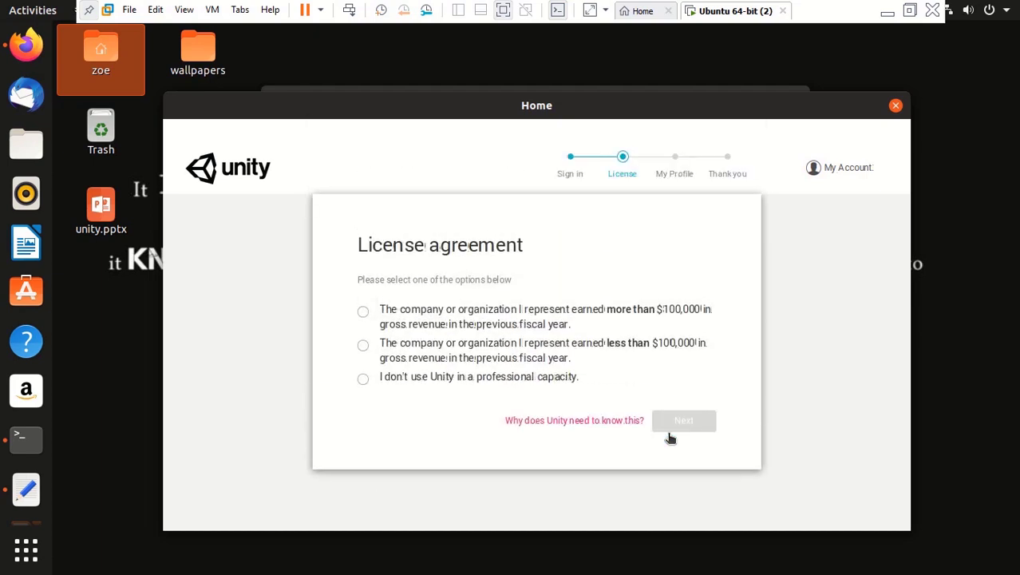
click(551, 379)
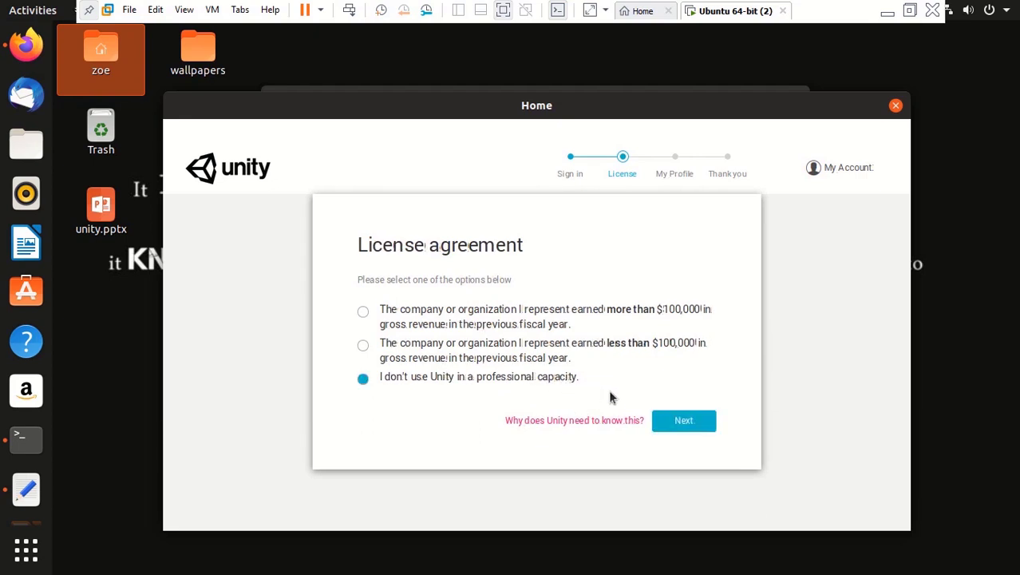
click(701, 428)
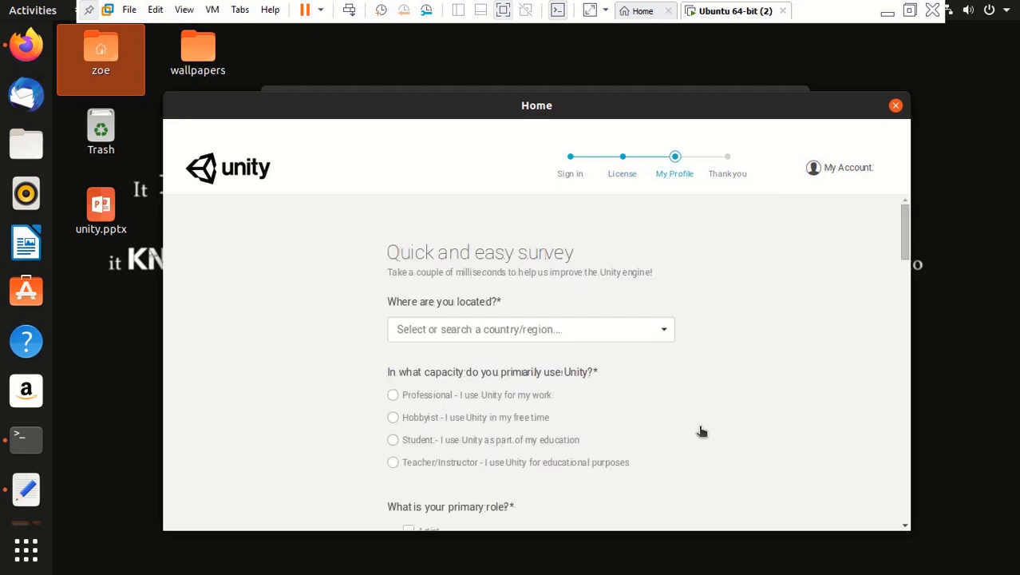
Answer the Quick and easy survey, including the location country, and submit it with OK
click(578, 330)
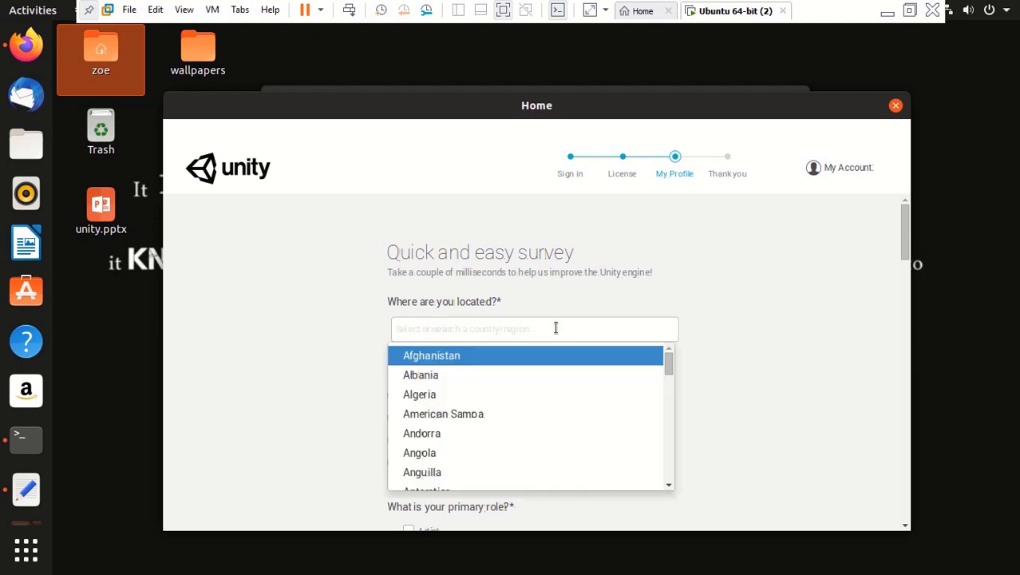
scroll(310, 351, down, 20)
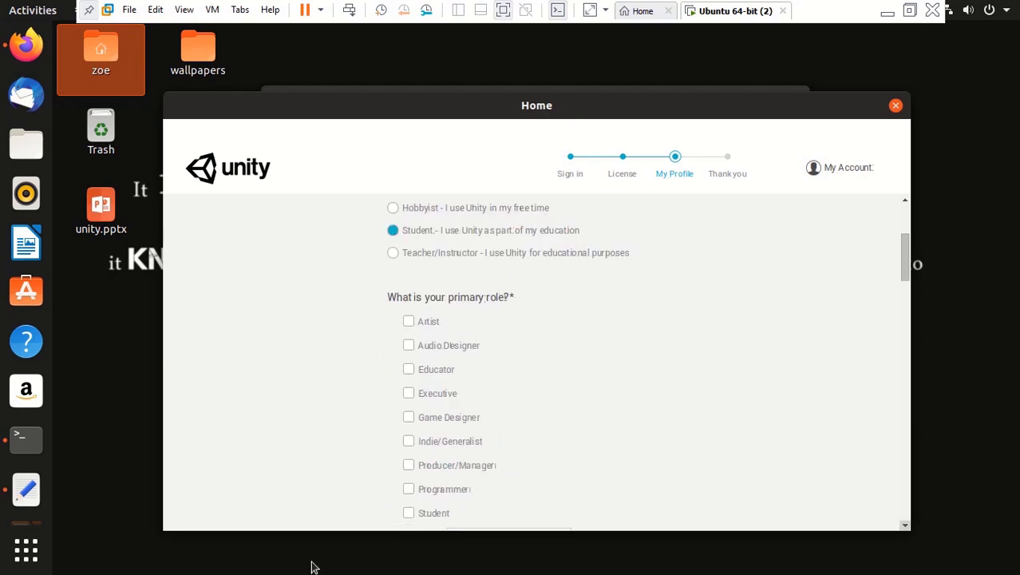
click(907, 528)
click(643, 412)
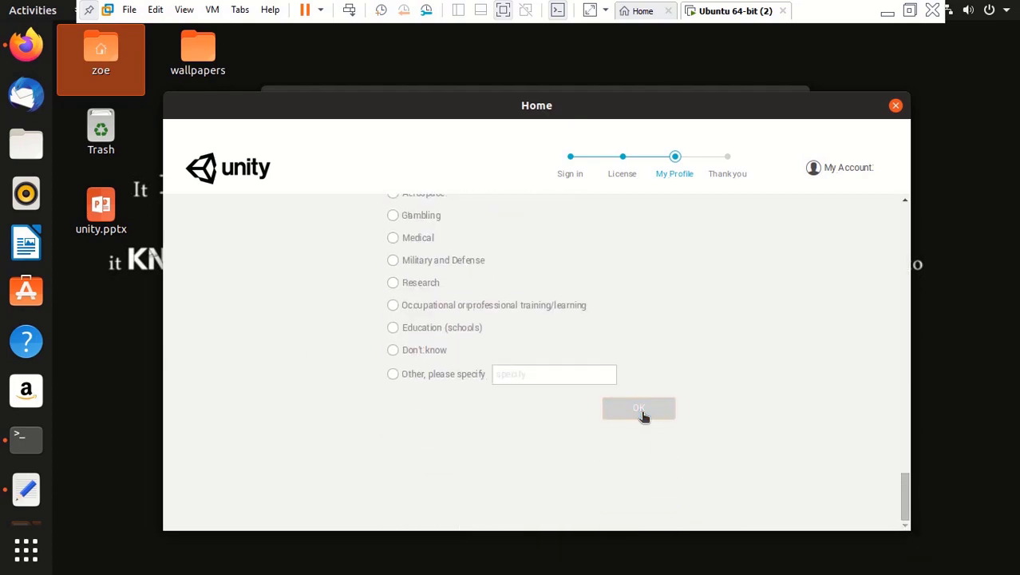